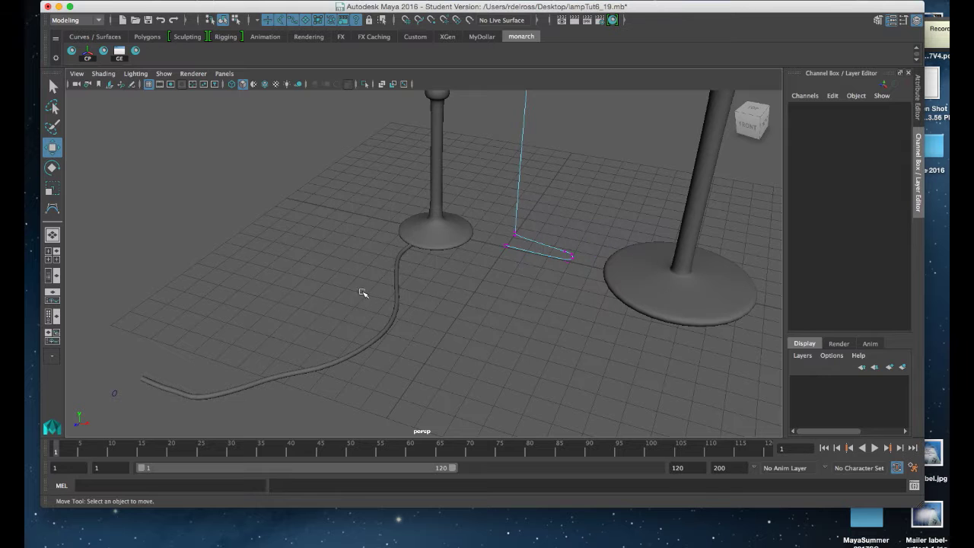
Step: Tilt down onto the lamp bases, select the existing cord, test-move it and undo the move
alt+drag(387, 233, 459, 345)
alt+middle_drag(459, 345, 507, 261)
alt+drag(507, 261, 486, 174)
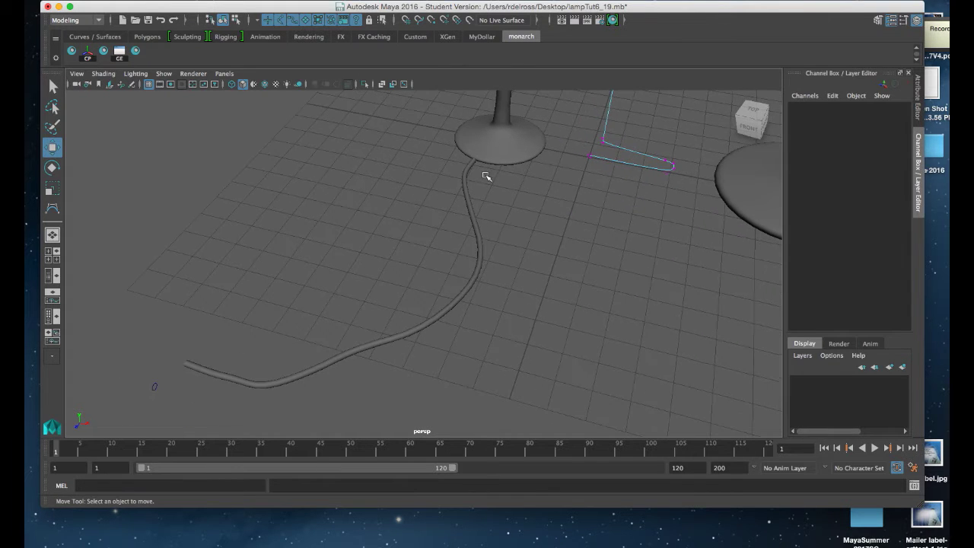
click(472, 214)
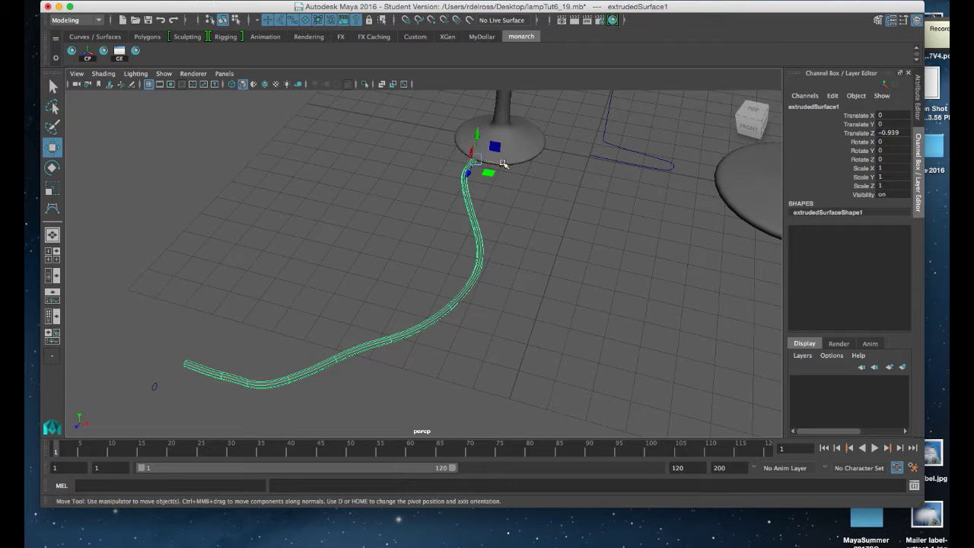
drag(502, 165, 528, 168)
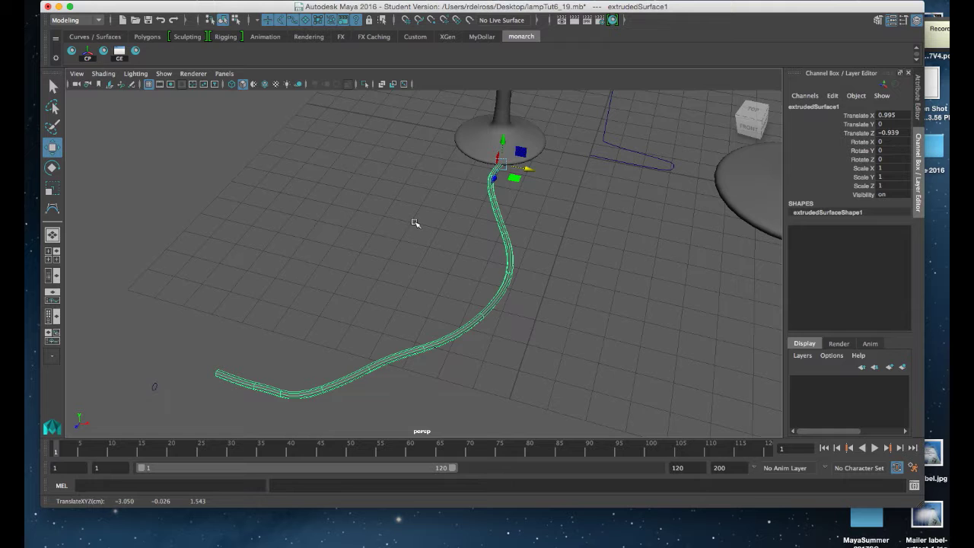
key(ctrl+z)
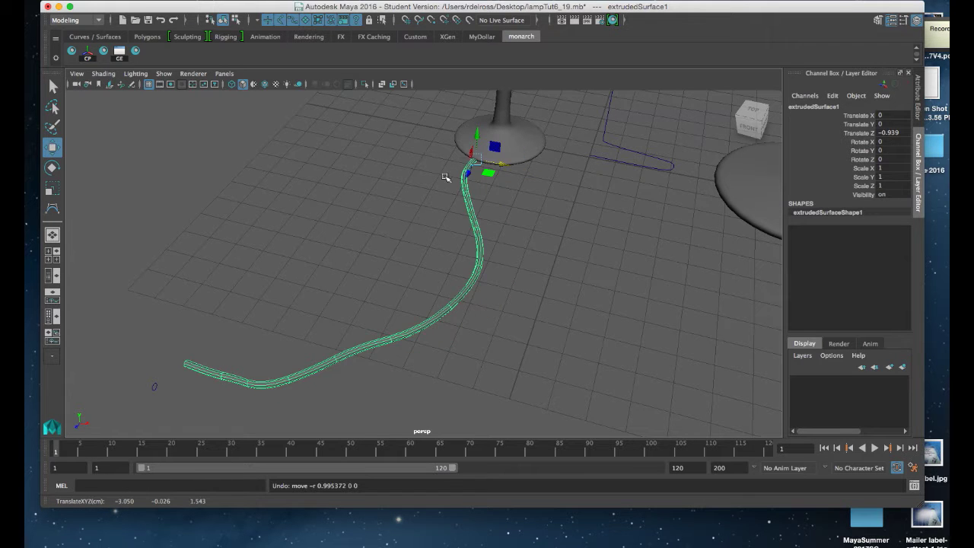
click(452, 168)
click(465, 176)
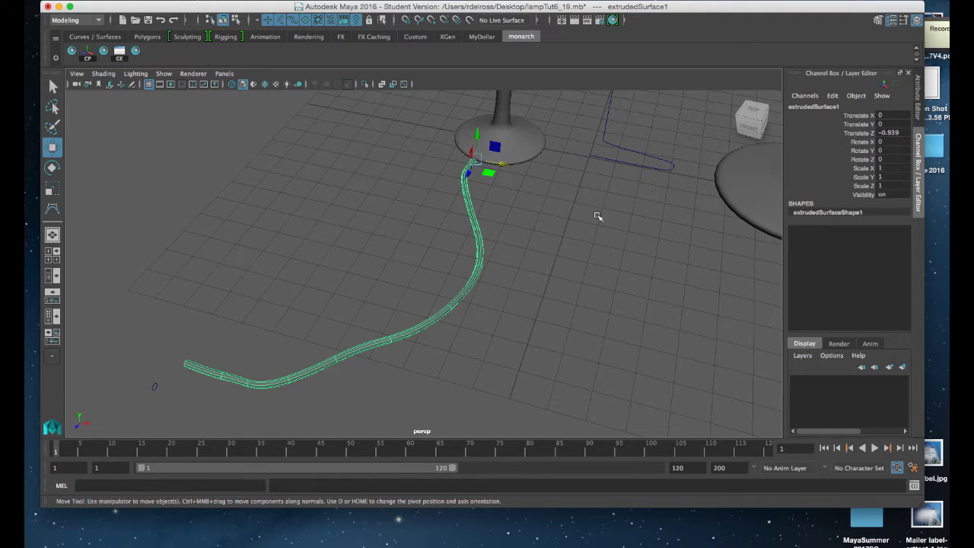
Step: Reframe to show both whole lamps and select the small profile circle at the cord's end
alt+middle_drag(609, 216, 316, 190)
alt+drag(315, 191, 483, 153)
alt+middle_drag(484, 154, 454, 287)
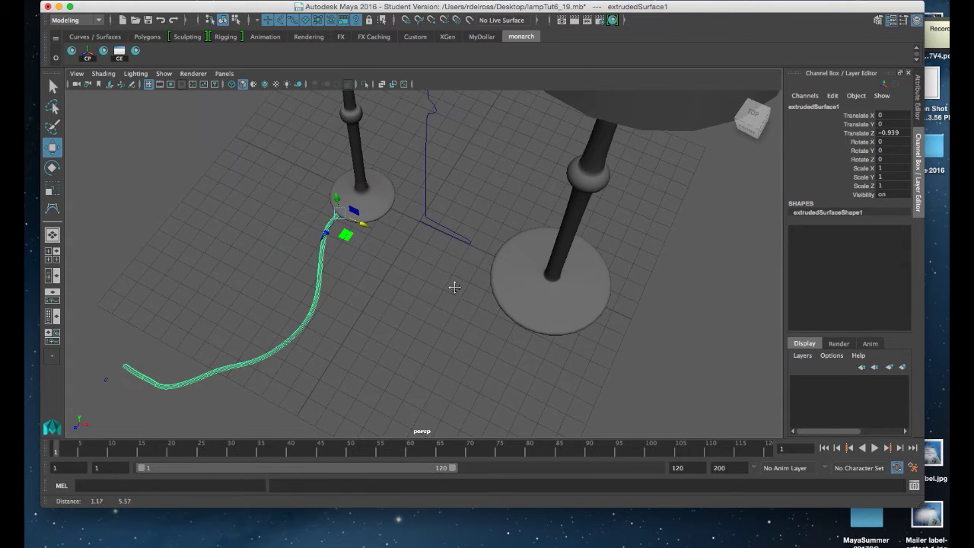
alt+drag(411, 302, 428, 276)
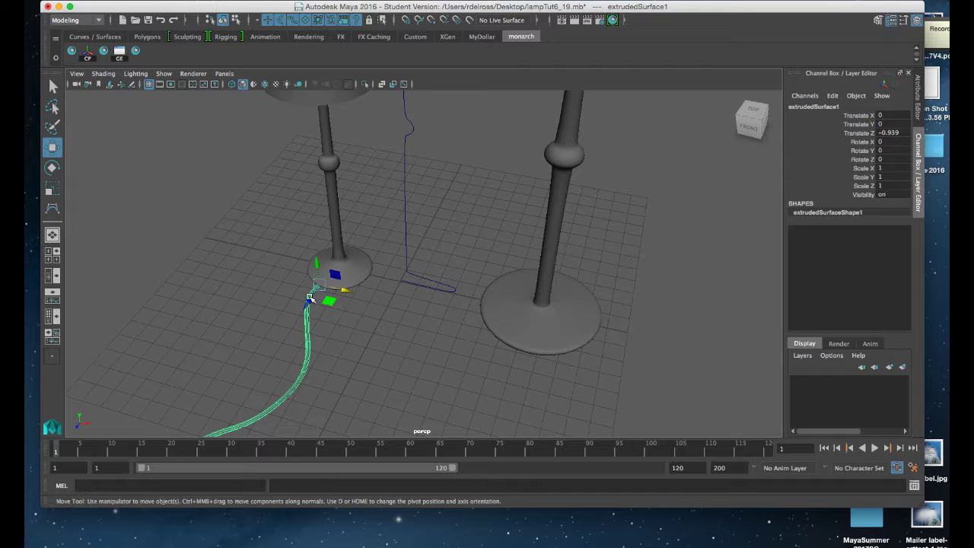
alt+right_drag(311, 298, 314, 353)
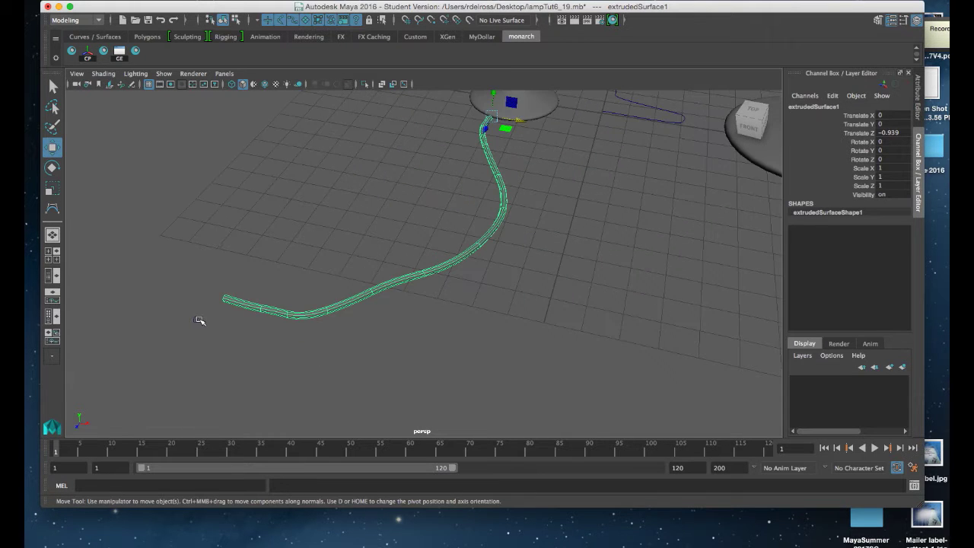
click(196, 318)
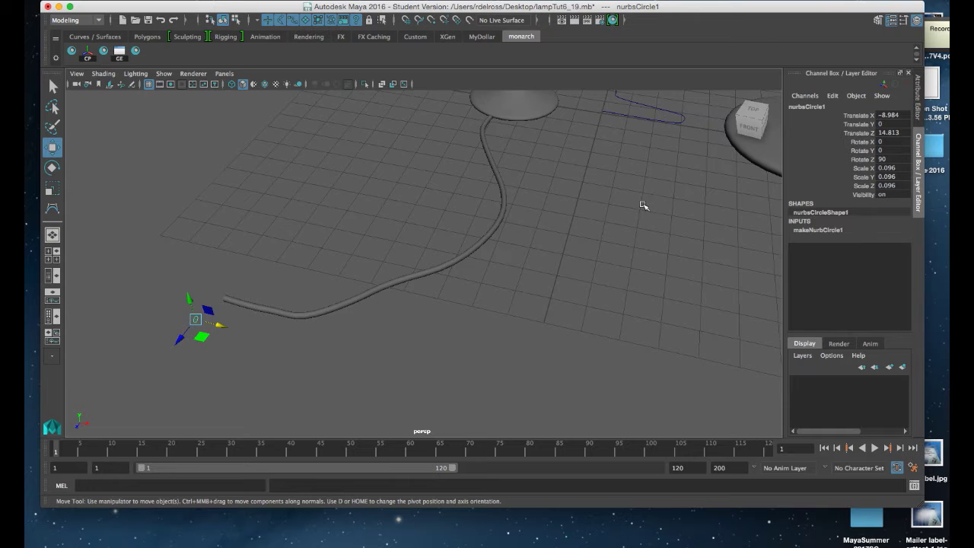
alt+middle_drag(643, 205, 498, 311)
alt+right_drag(498, 310, 440, 176)
alt+drag(440, 176, 370, 311)
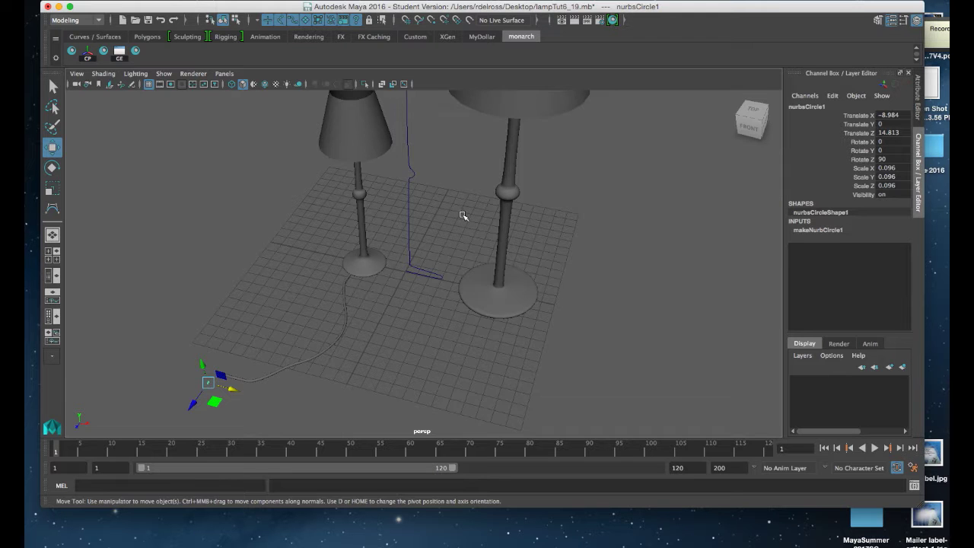
Step: Maximise the top view, zooming out and panning to frame both lamp bases and the cord's end
key(space)
key(space)
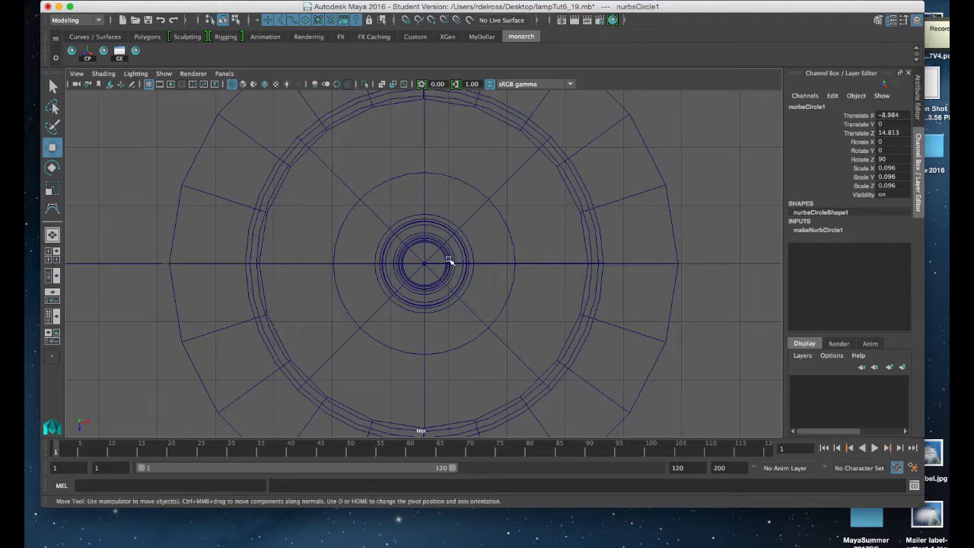
scroll(449, 261, down, 5)
alt+middle_drag(398, 159, 447, 71)
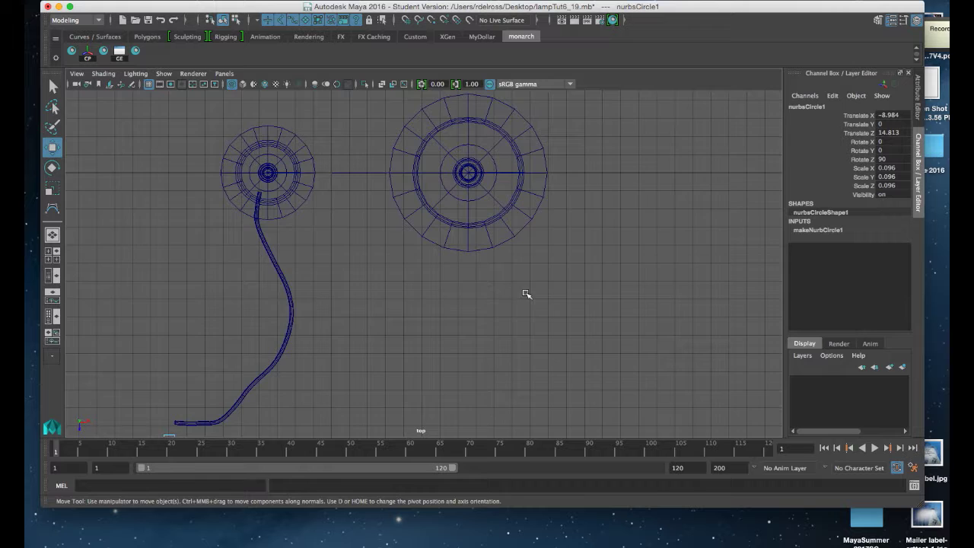
scroll(526, 294, down, 4)
alt+middle_drag(495, 297, 461, 250)
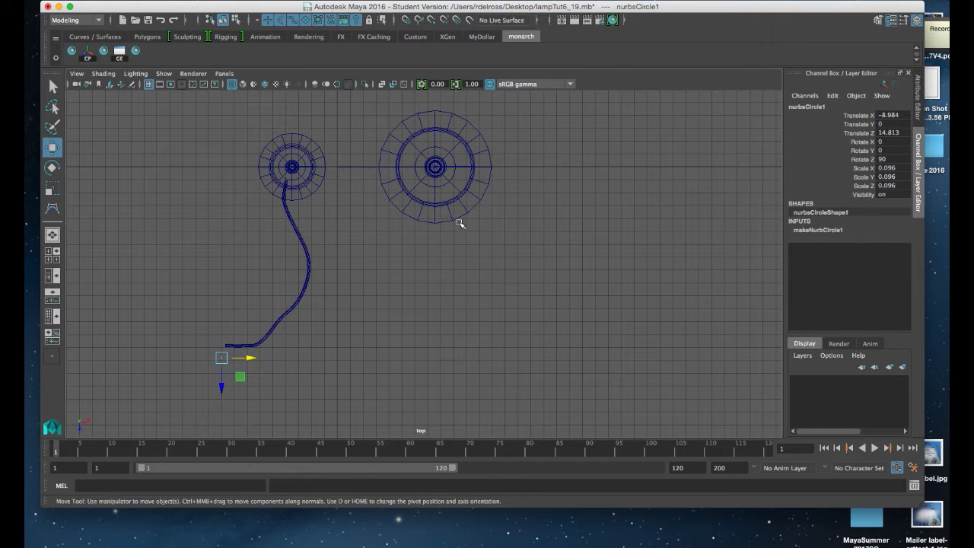
key(space)
Step: Pick Create > Curve Tools > CV Curve Tool from the hotbox
click(385, 185)
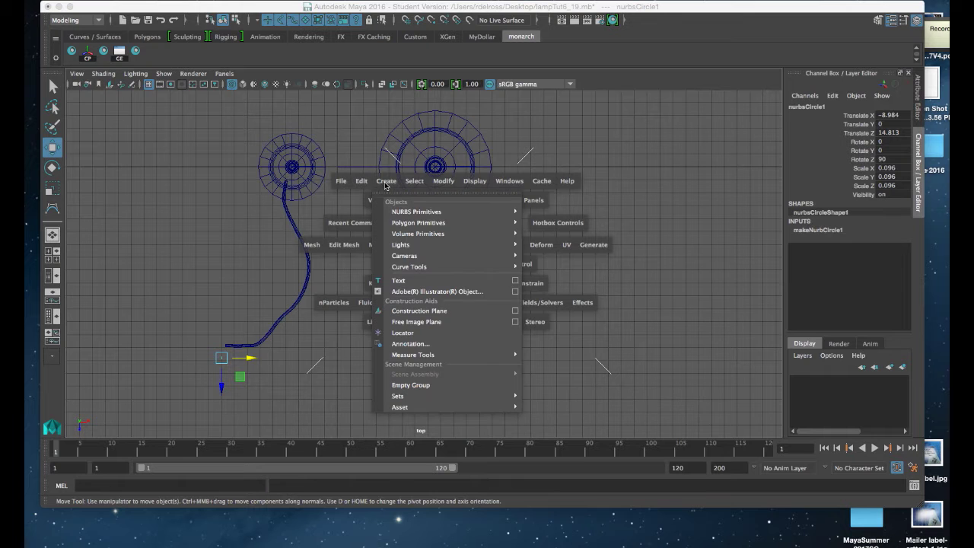
mouse_move(405, 268)
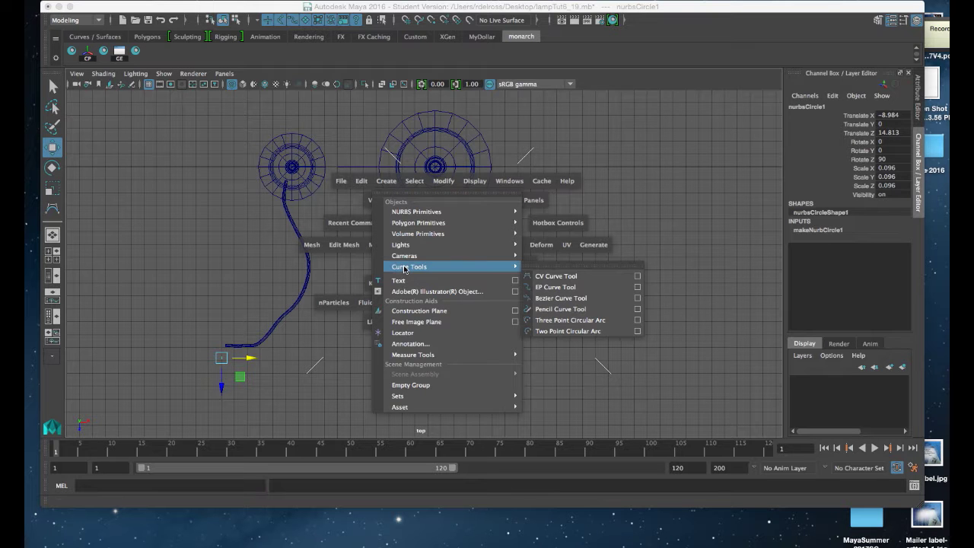
click(555, 277)
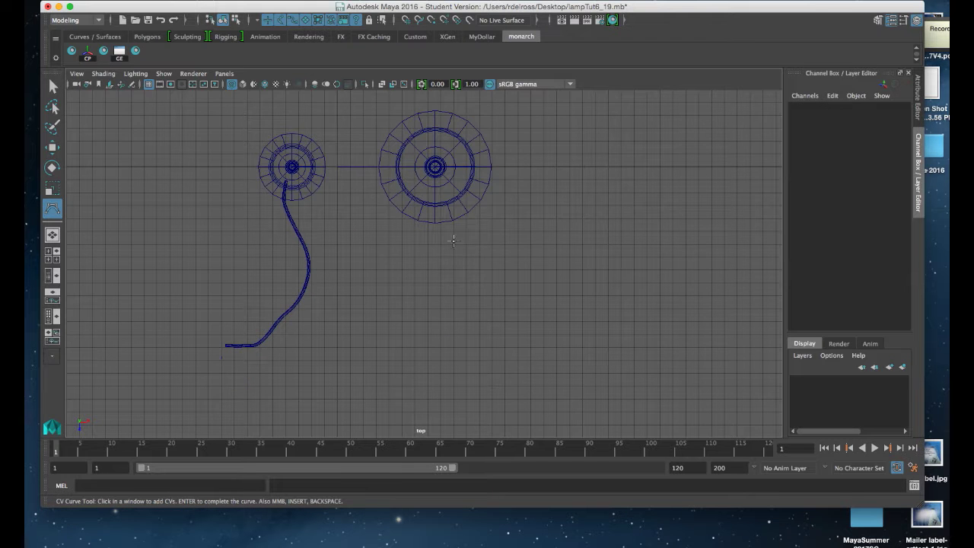
scroll(426, 259, down, 2)
Step: Place CVs from the right lamp base winding downward and finish the curve with Enter
click(421, 214)
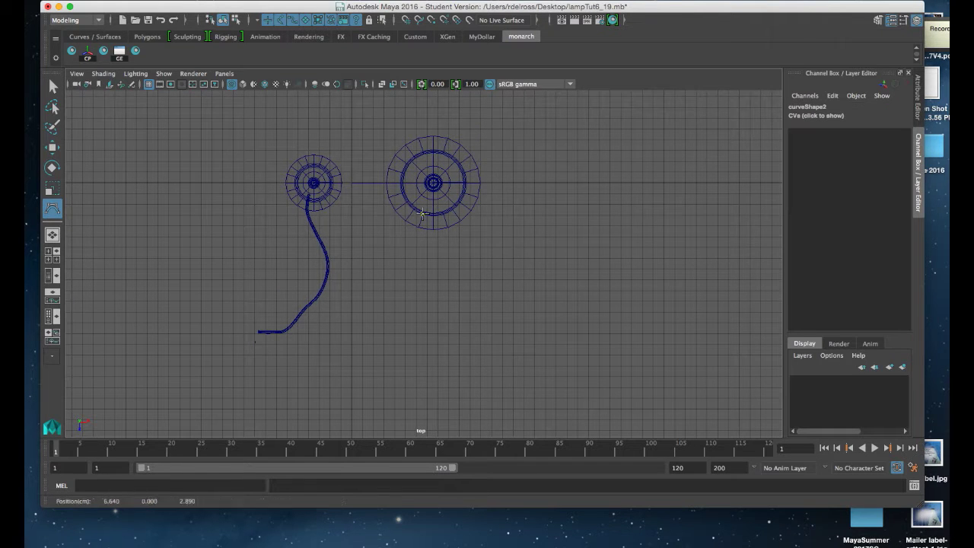
click(415, 245)
click(419, 263)
click(440, 301)
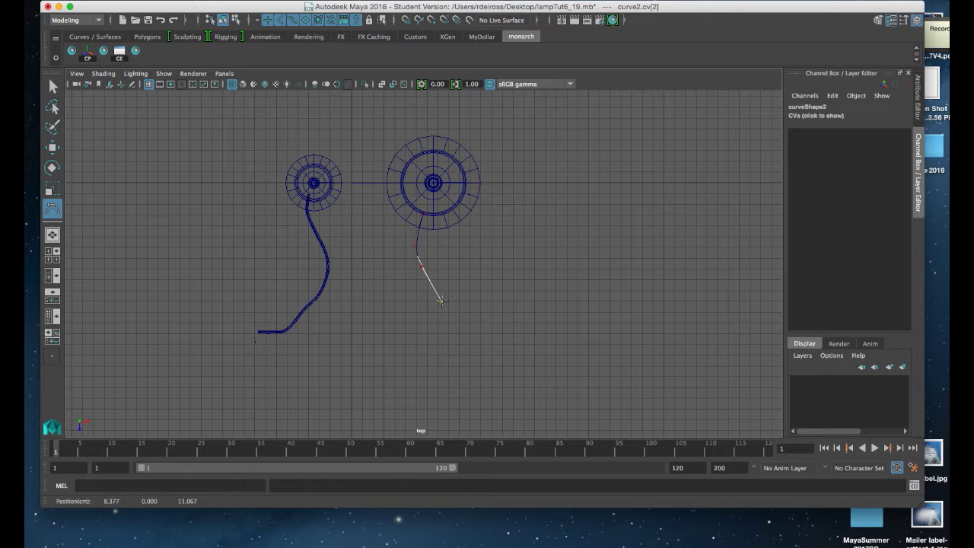
click(442, 332)
click(428, 354)
click(404, 370)
click(379, 392)
click(378, 411)
alt+middle_drag(401, 392, 448, 310)
click(423, 343)
click(410, 353)
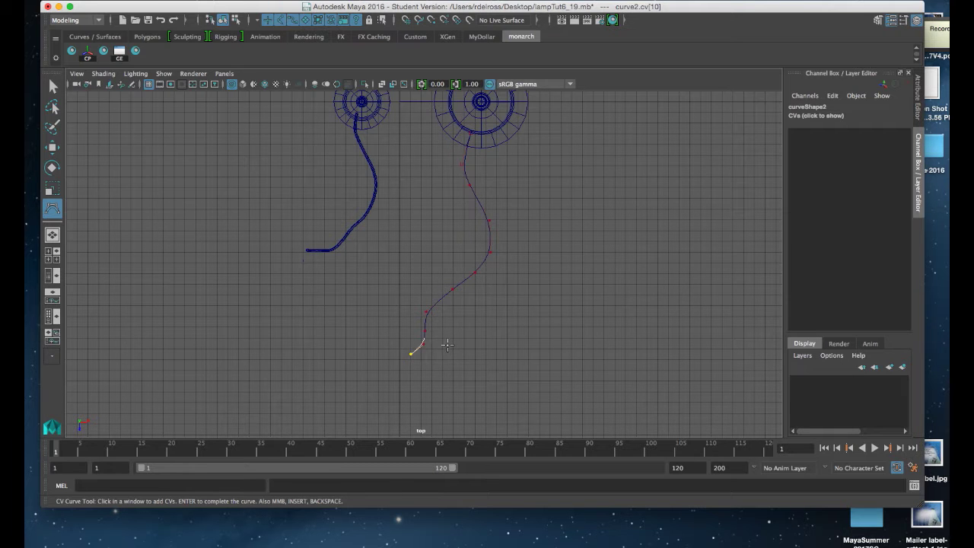
key(Return)
Step: Save the scene to lampTut6_19.mb, confirming the Student Version file dialog
key(w)
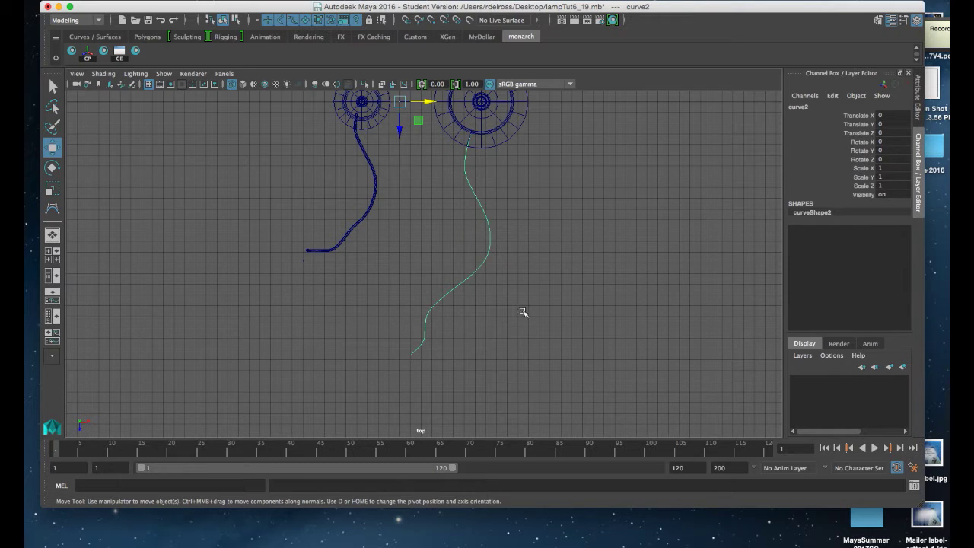
key(ctrl+alt+s)
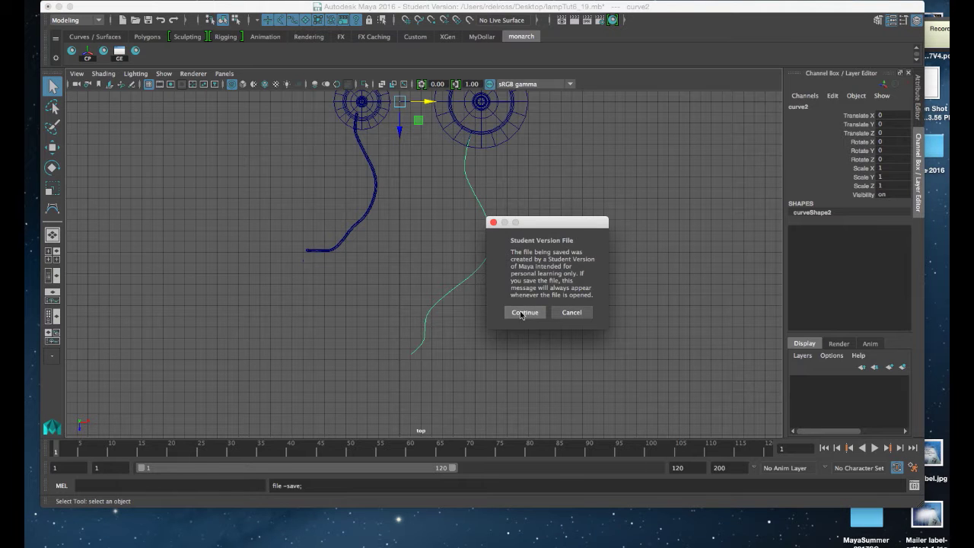
click(524, 311)
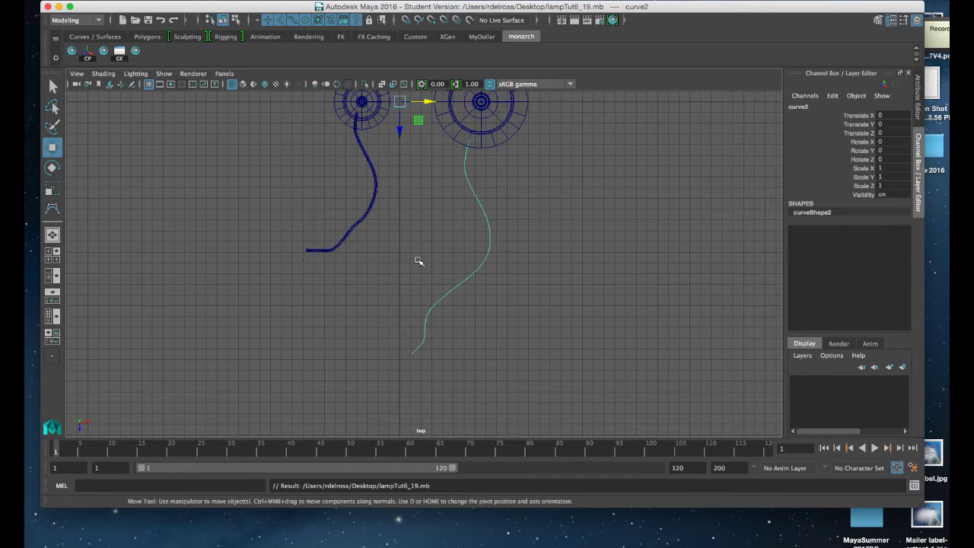
Step: Create NURBS circle nurbsCircle2 and drag it down to the new curve's lower end
key(space)
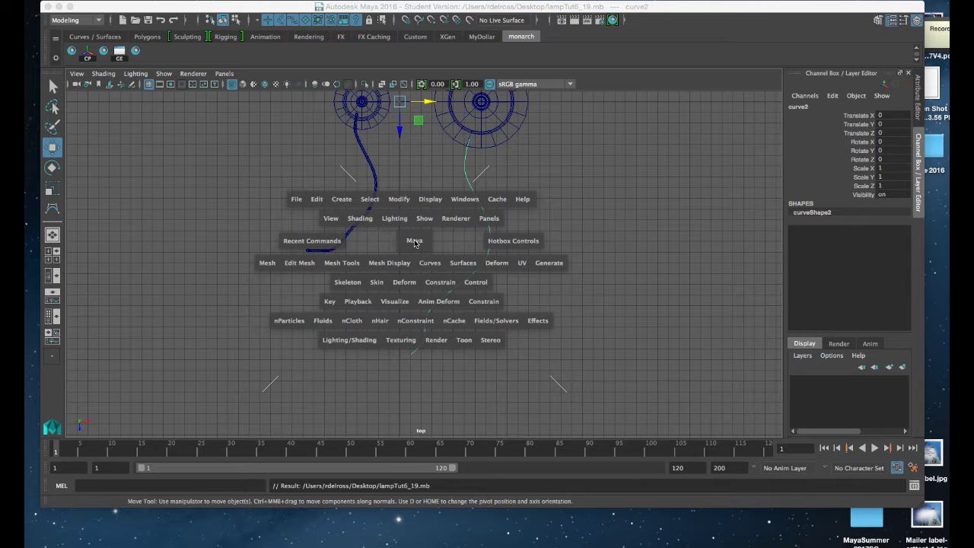
click(342, 201)
mouse_move(361, 231)
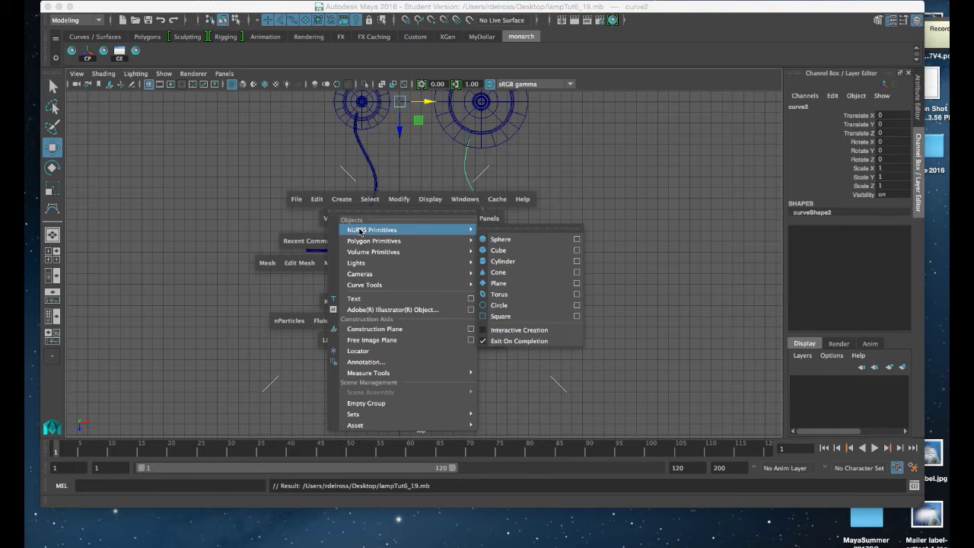
click(508, 305)
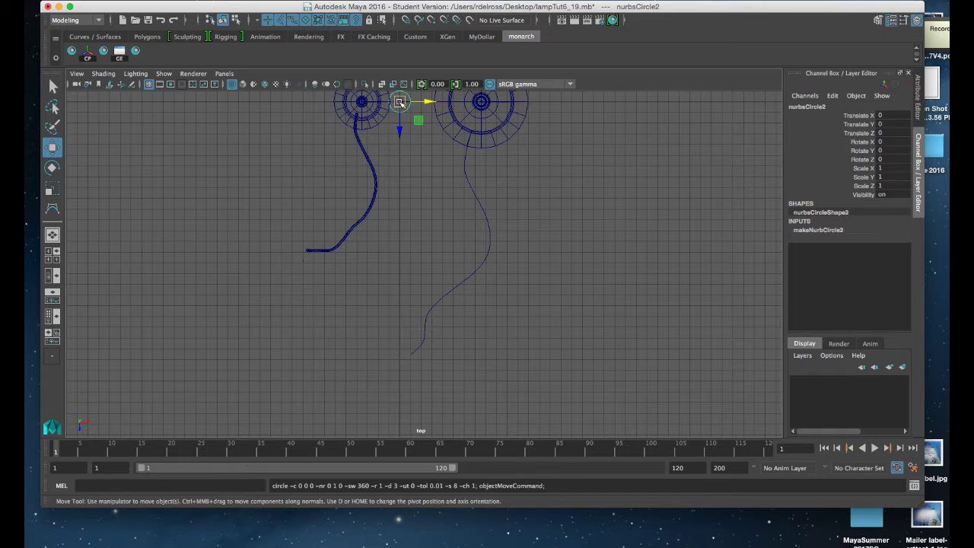
middle_drag(397, 132, 403, 359)
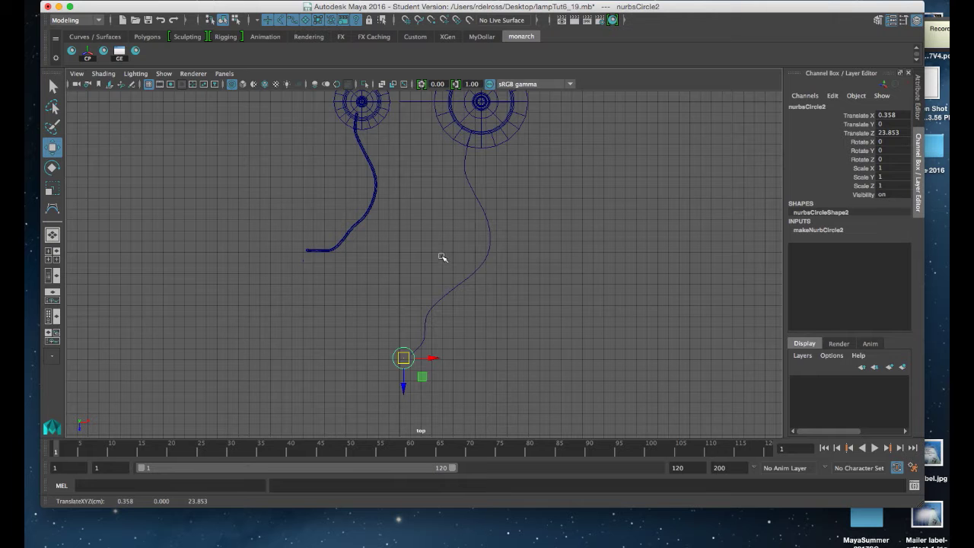
Step: Frame nurbsCircle2, nudge it to X 0.366, Z 24.034, then reselect curve2 and the circle
key(f)
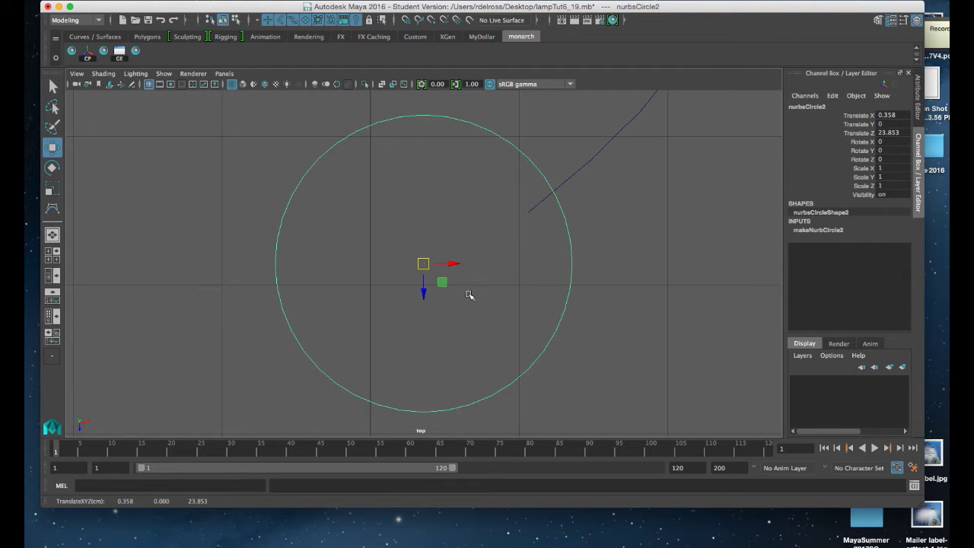
scroll(478, 301, down, 3)
drag(424, 264, 424, 278)
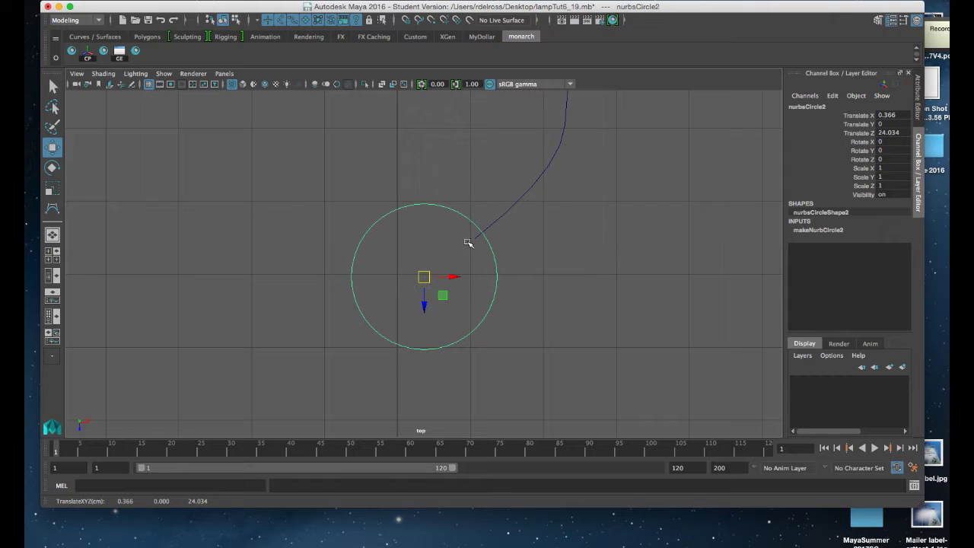
click(502, 217)
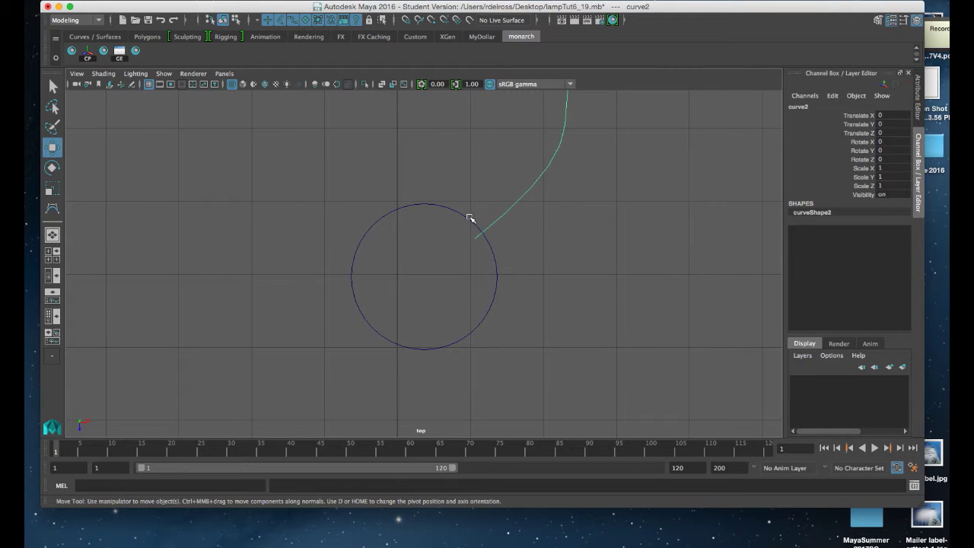
click(469, 218)
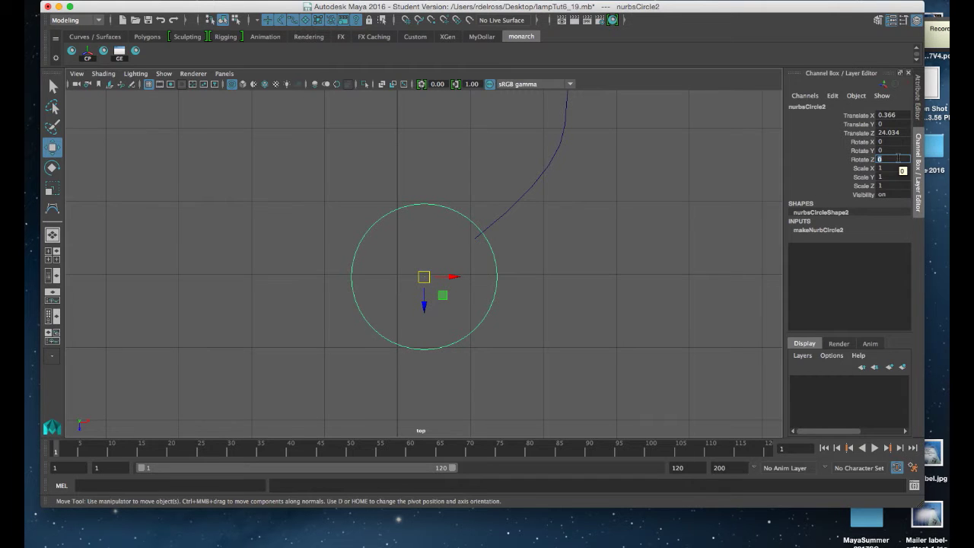
Step: Rotate nurbsCircle2 to Z 90 and X 36.073, then move it to X 0.969, Z 23.559
text(90)
key(Return)
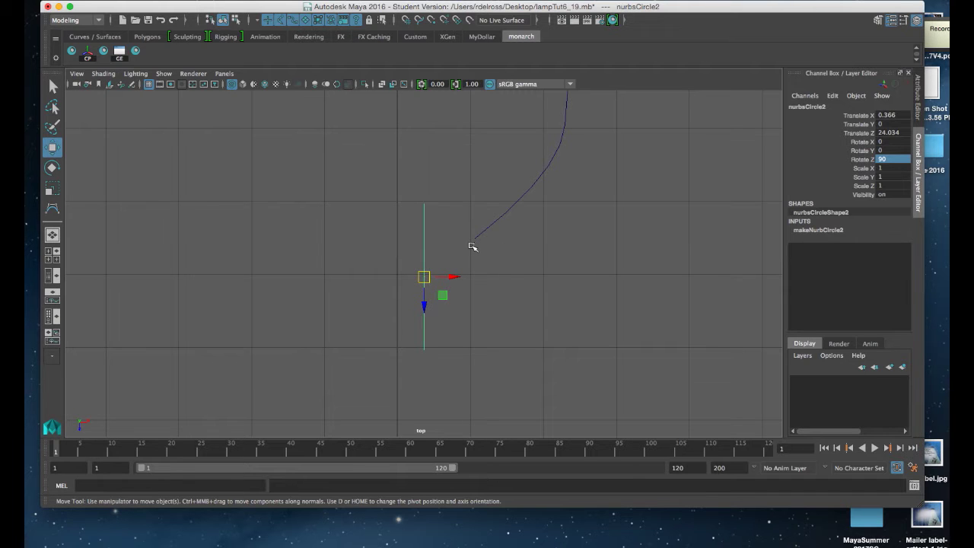
key(e)
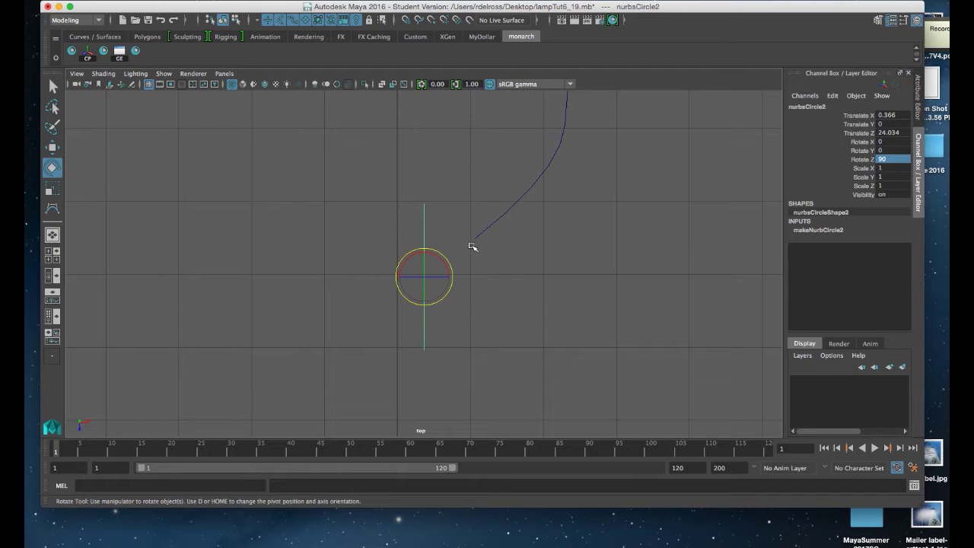
key(equal)
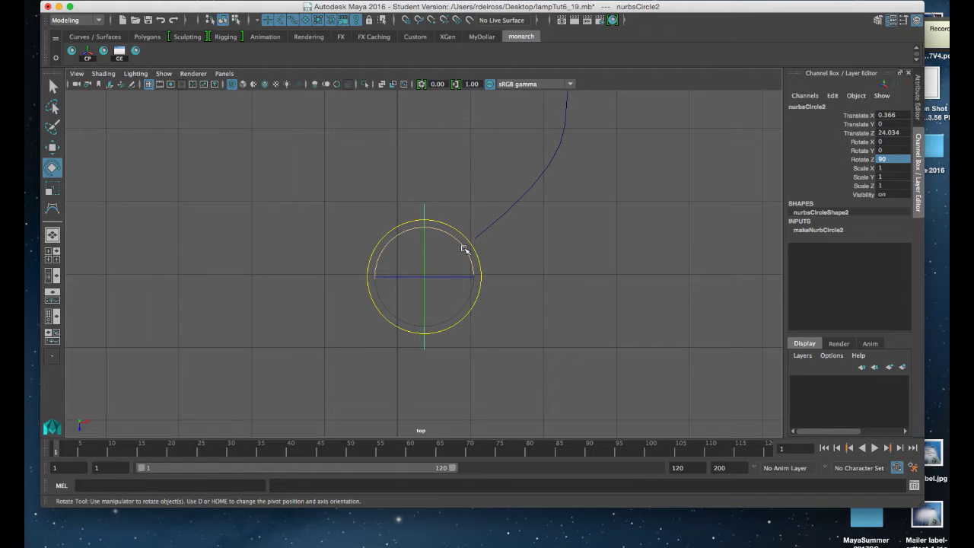
drag(464, 249, 439, 227)
key(w)
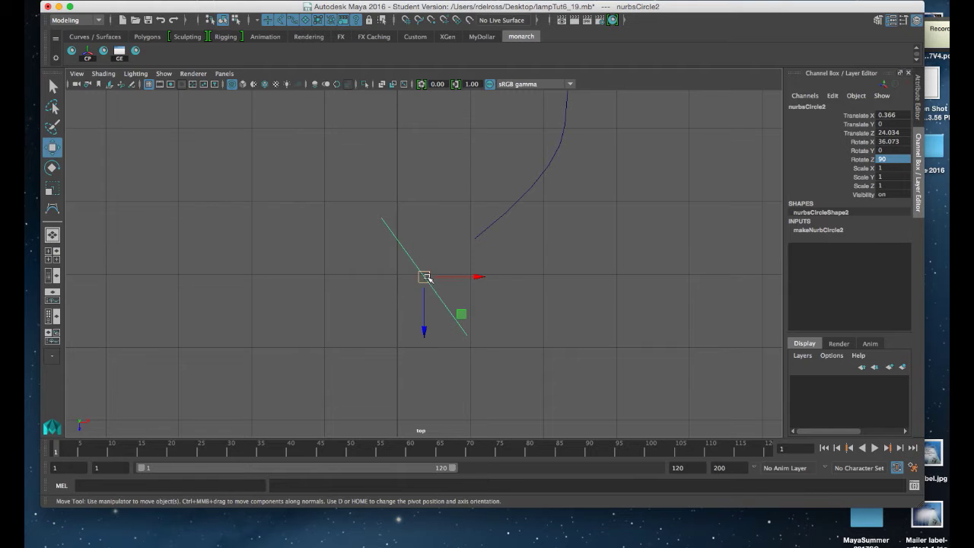
drag(429, 272, 471, 240)
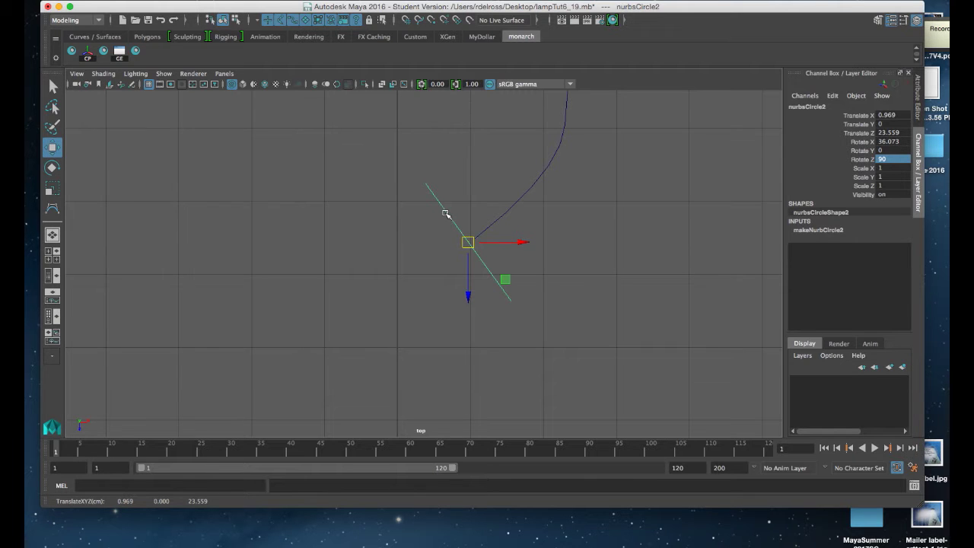
Step: Add curve2 to the circle selection and open the Surfaces > Extrude option box
click(520, 200)
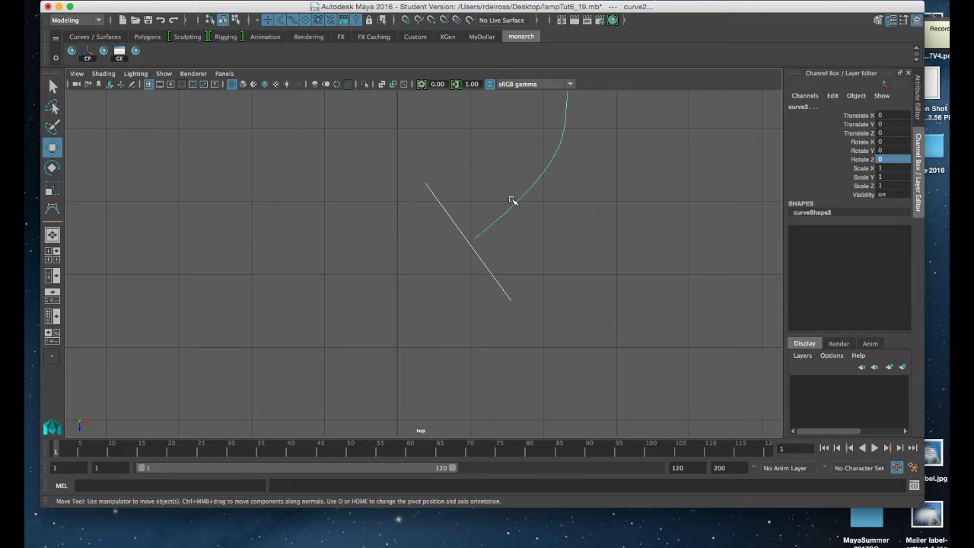
key(space)
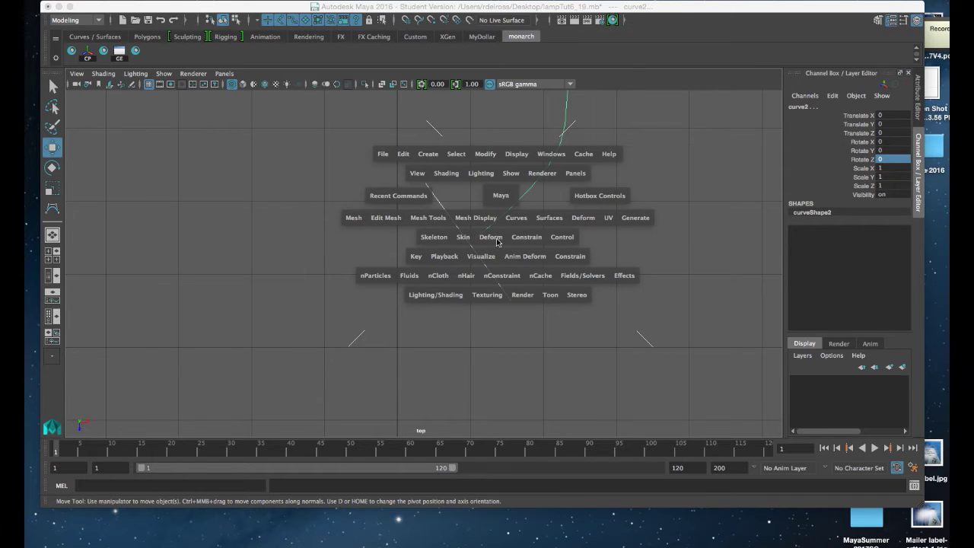
click(546, 219)
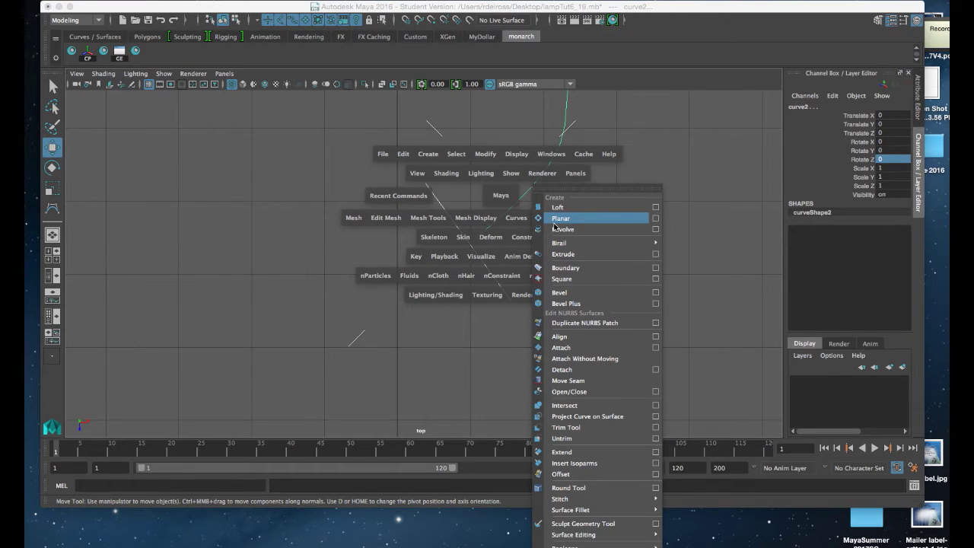
click(655, 254)
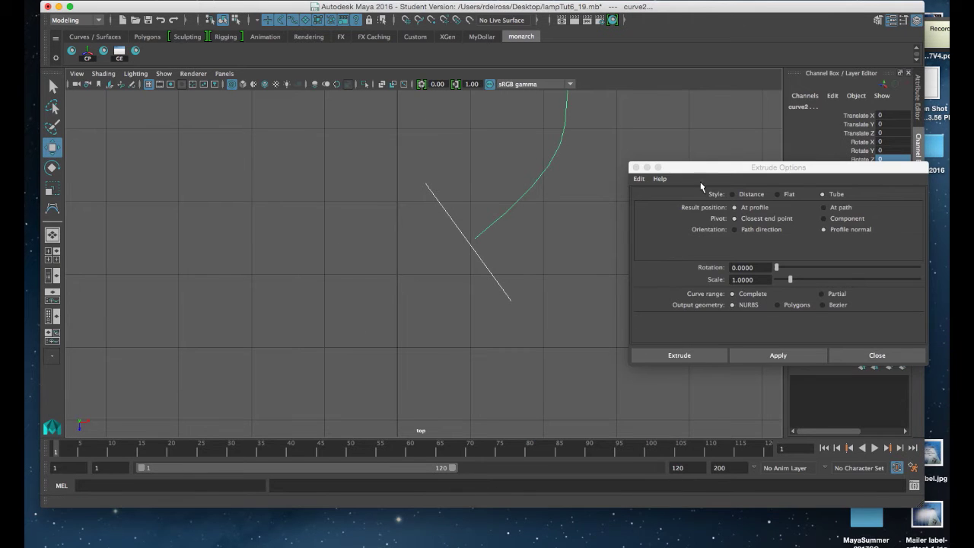
Step: Reset Extrude Options and set result position to At path, keeping Tube style and NURBS output
drag(702, 170, 726, 148)
click(679, 151)
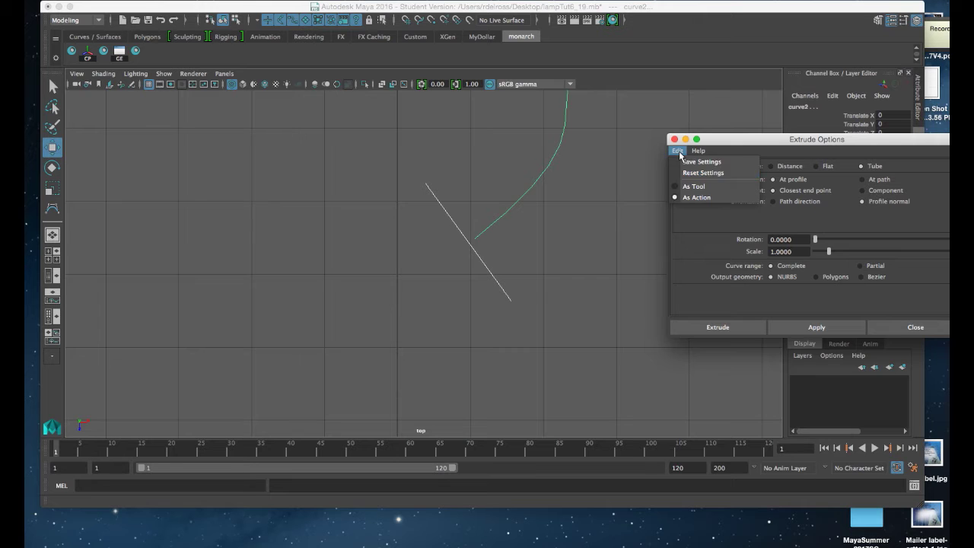
click(680, 173)
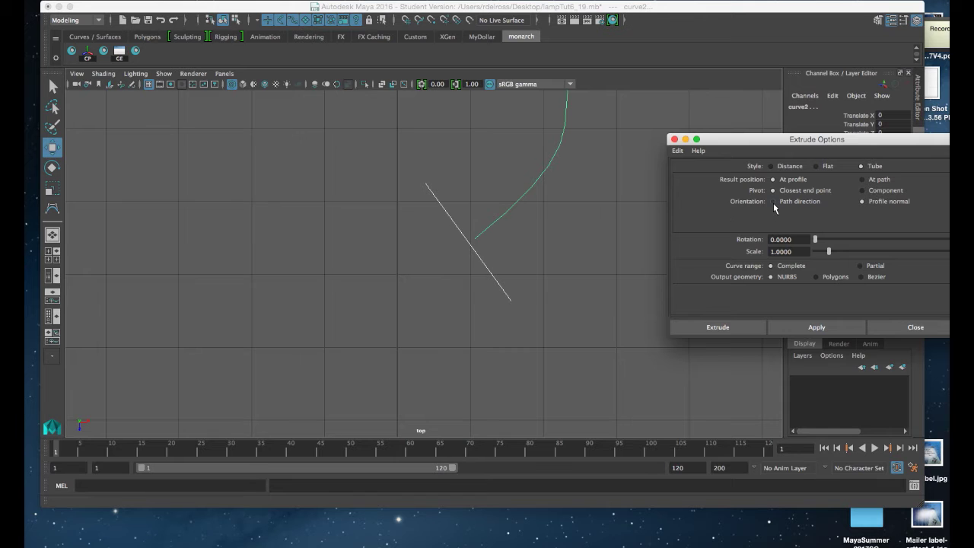
click(861, 179)
drag(808, 143, 771, 101)
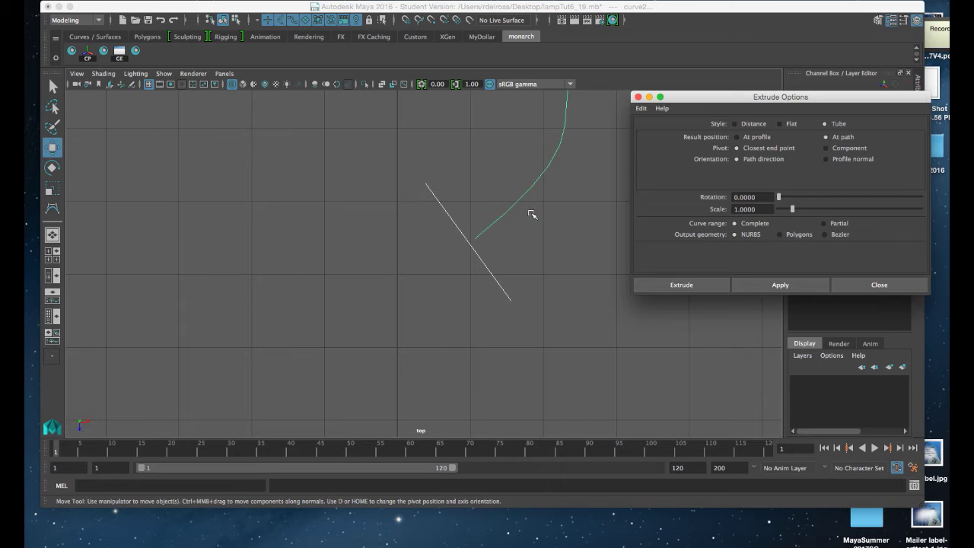
Step: Apply the extrude to create extrudedSurface2, close the options, save lampTut6_19.mb and frame the tube
click(753, 286)
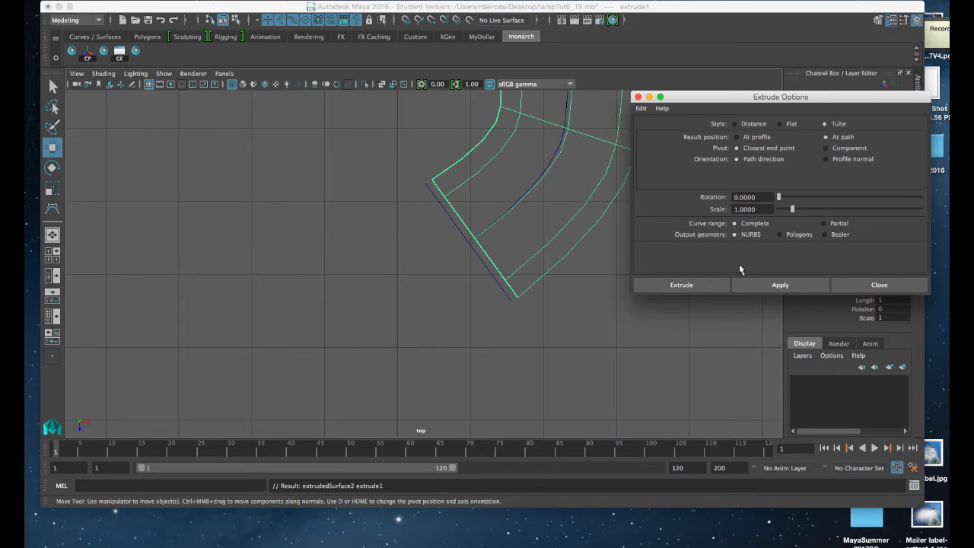
click(638, 97)
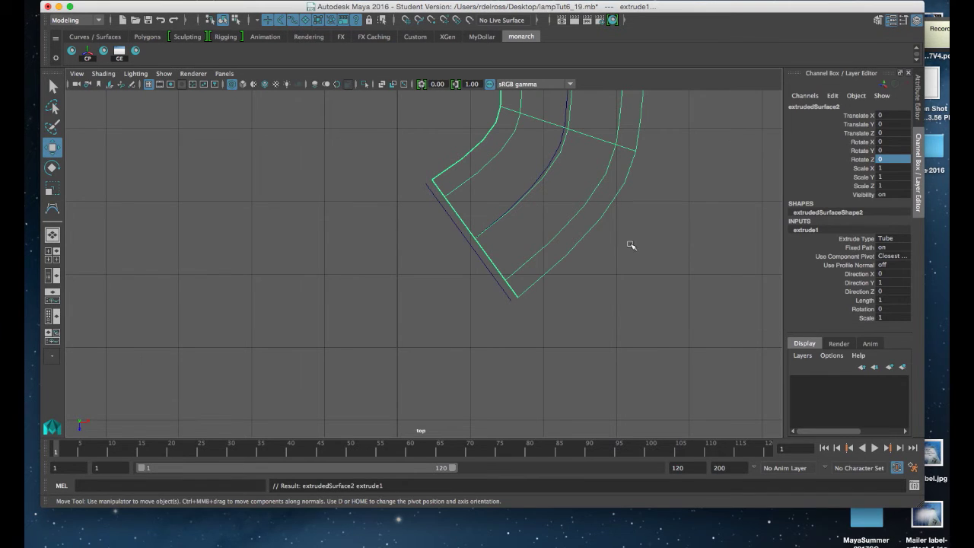
key(super+s)
click(525, 312)
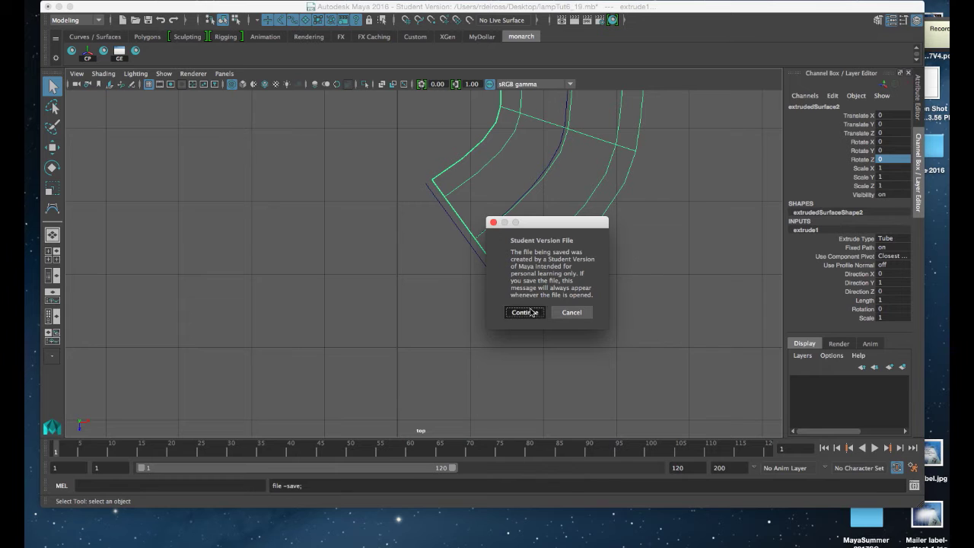
key(f)
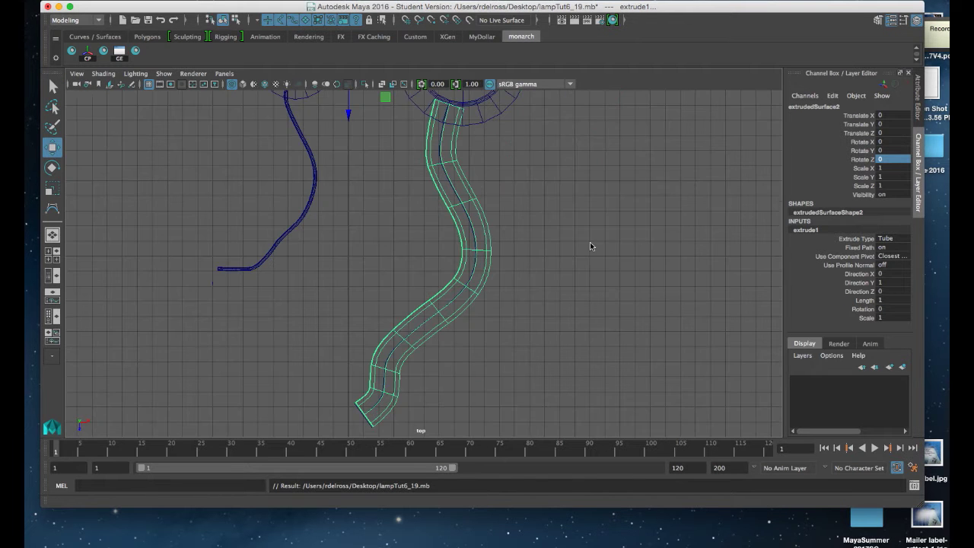
Step: Select nurbsCircle2 and scale it down to 0.116 on all axes, thinning the second cord
click(354, 407)
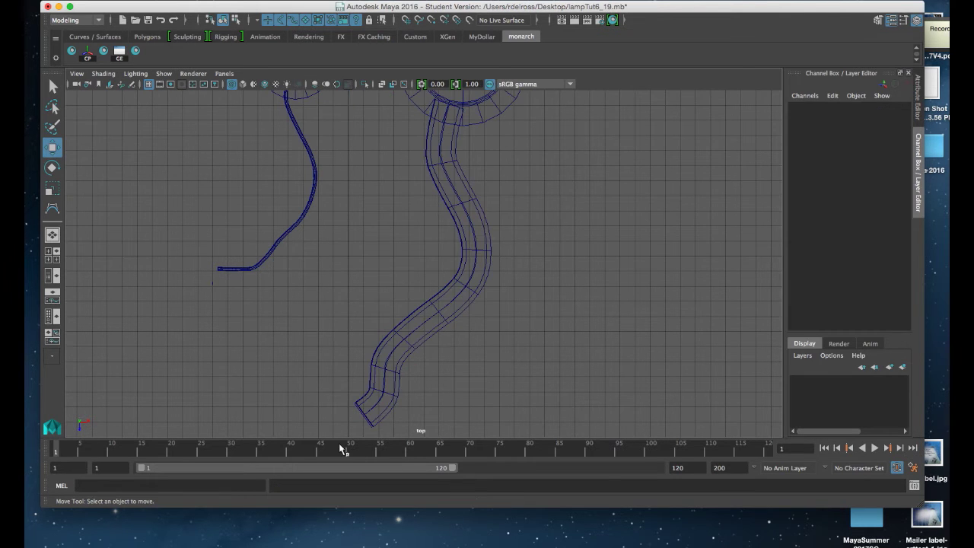
click(356, 408)
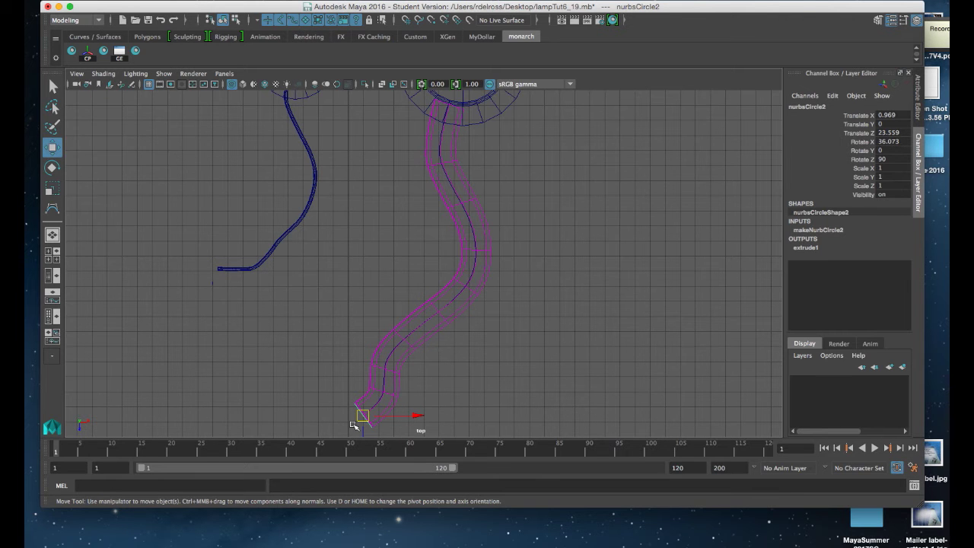
key(r)
drag(362, 416, 340, 422)
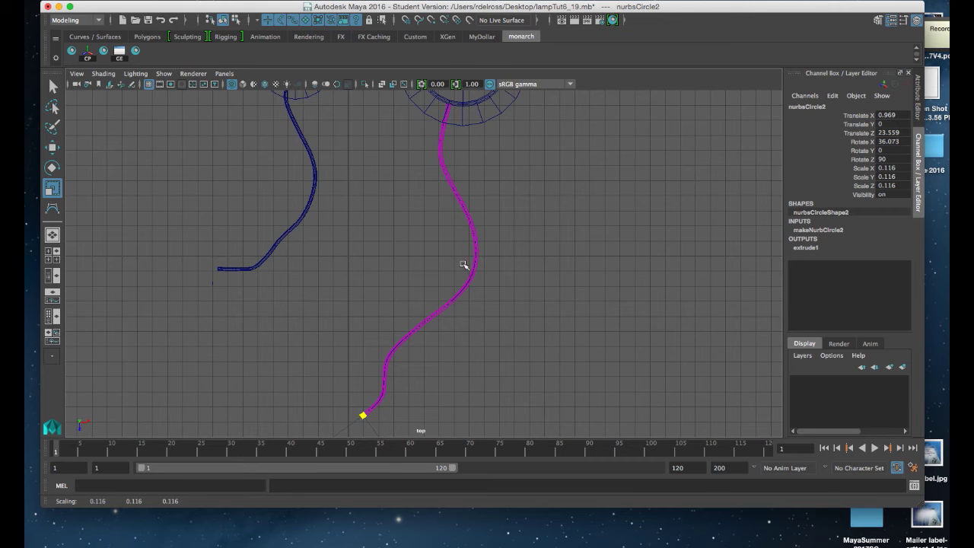
key(space)
key(space)
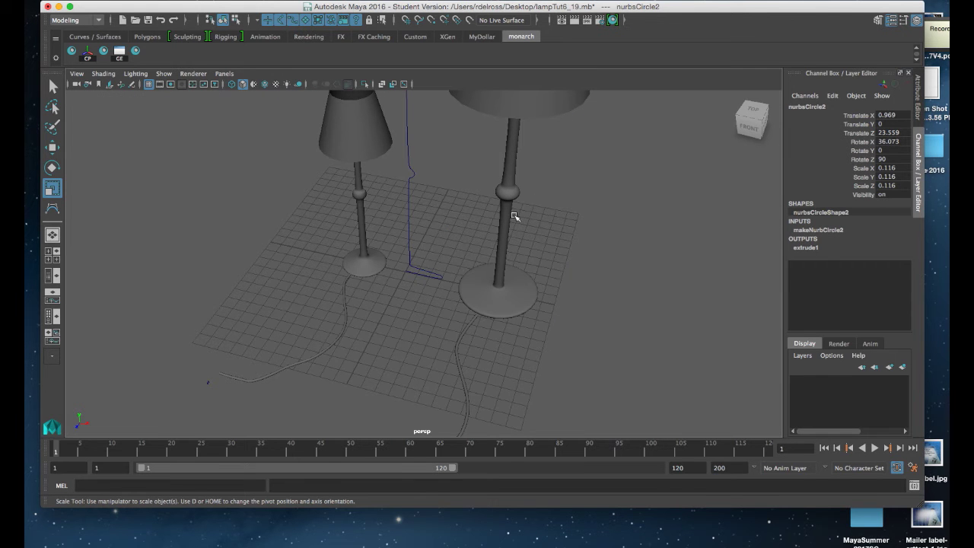
scroll(493, 282, down, 4)
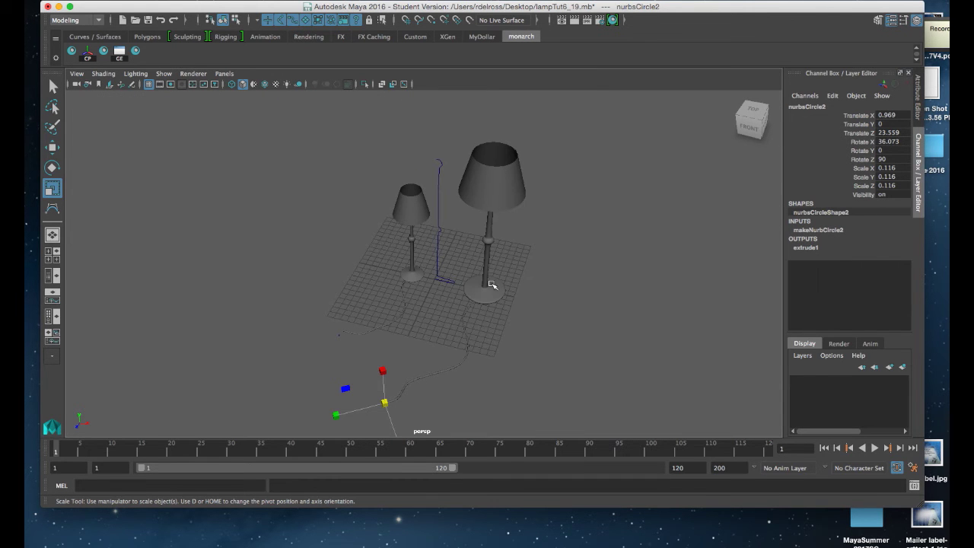
alt+drag(492, 295, 543, 356)
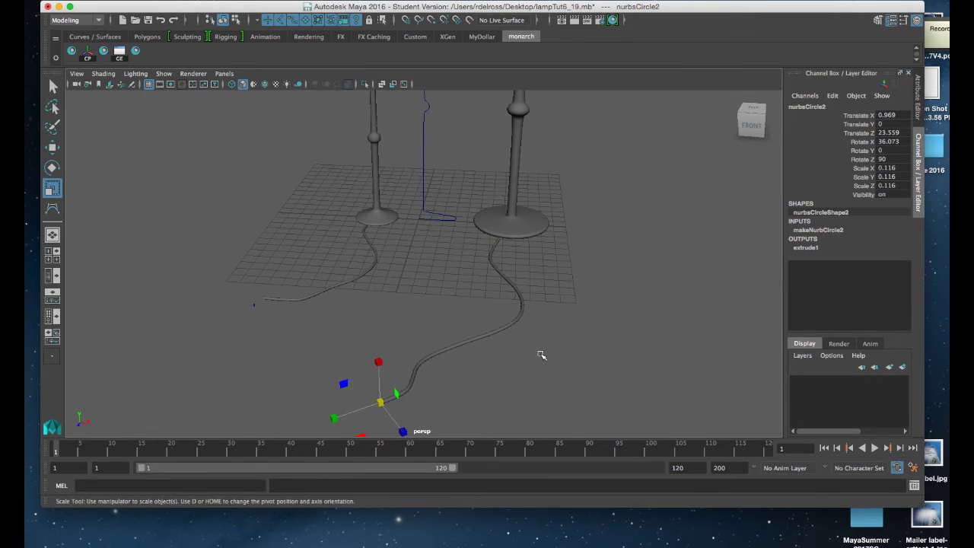
click(522, 313)
key(w)
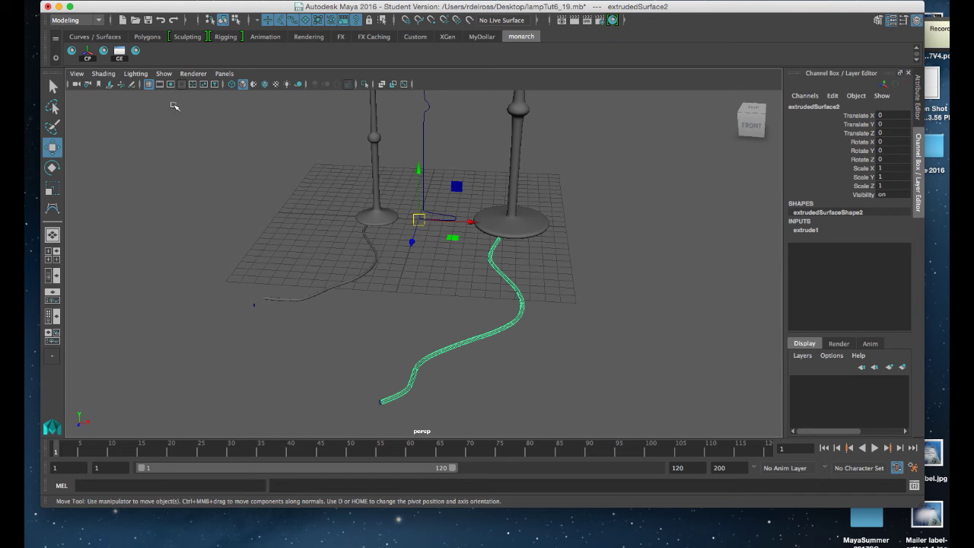
Step: Center the tube's pivot, shift it to Translate X 1.843, and raise curve2's top CV to the lamp base
click(86, 56)
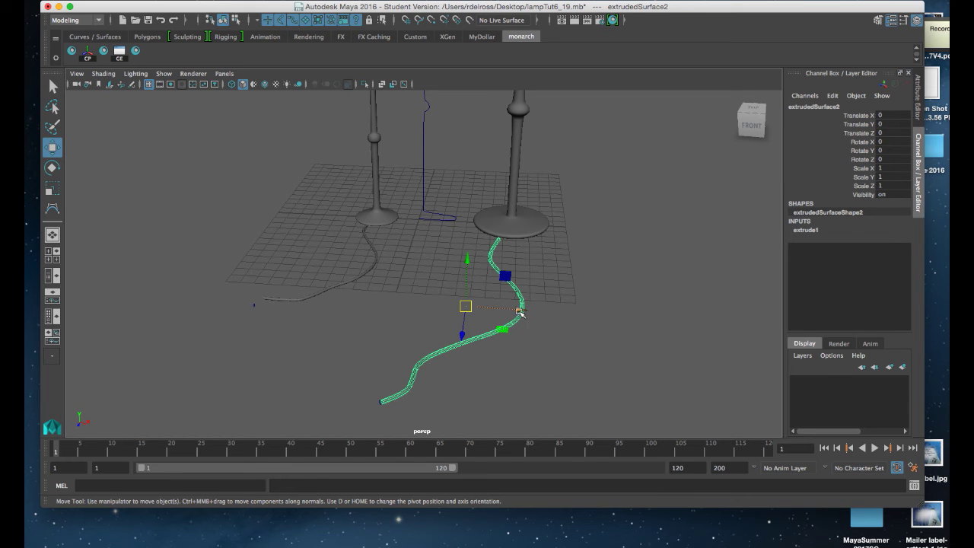
drag(522, 311, 547, 310)
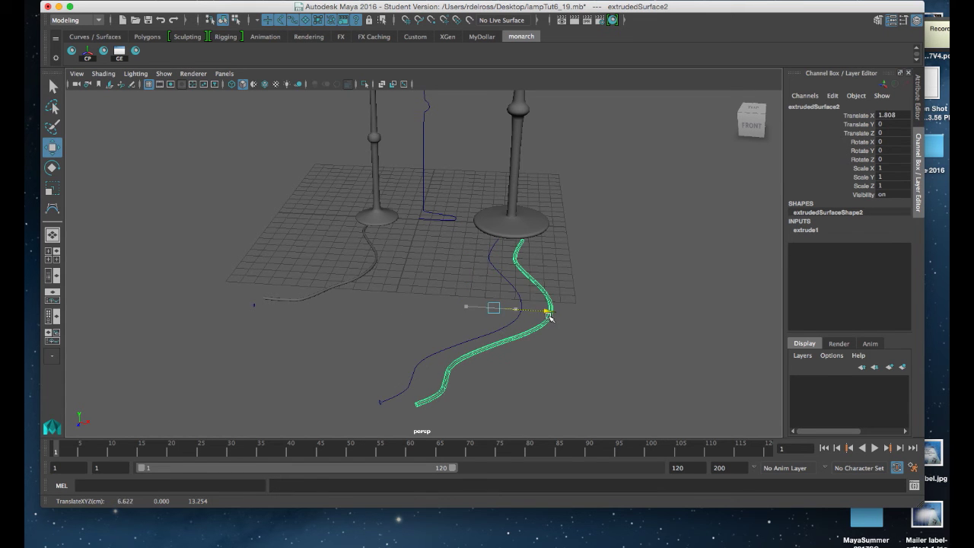
click(428, 361)
right_drag(491, 256, 459, 261)
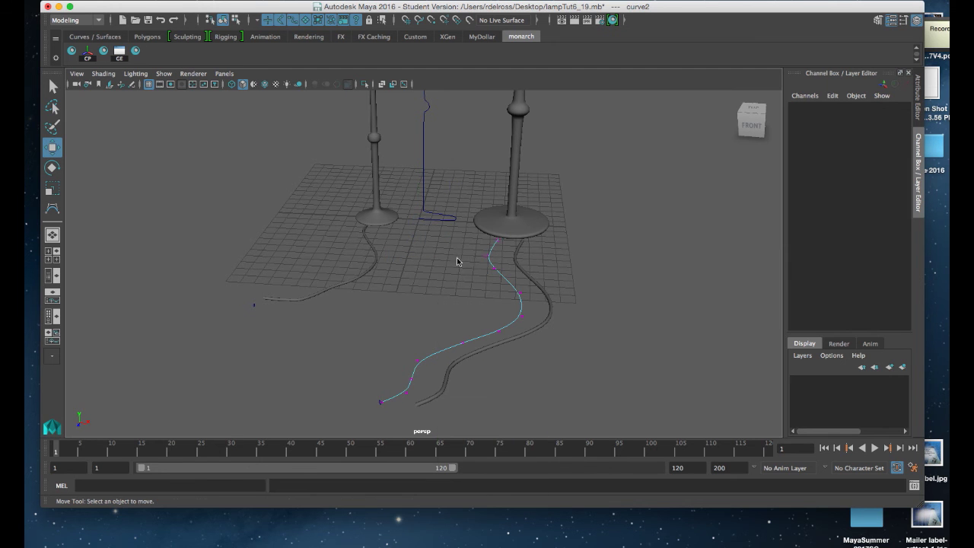
click(493, 241)
mouse_move(503, 200)
mouse_down()
mouse_move(505, 134)
mouse_move(505, 206)
mouse_move(507, 194)
mouse_up()
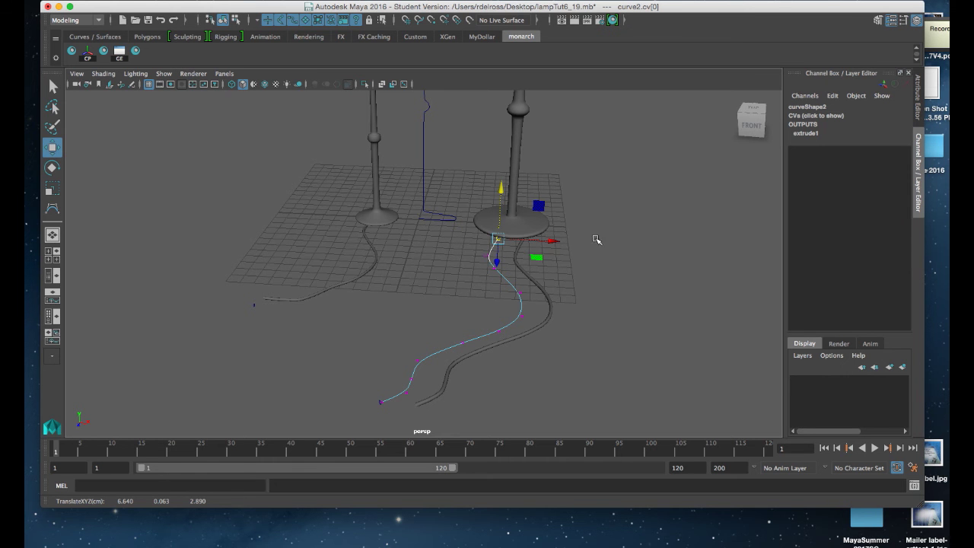
alt+drag(597, 240, 542, 304)
alt+middle_drag(542, 304, 467, 327)
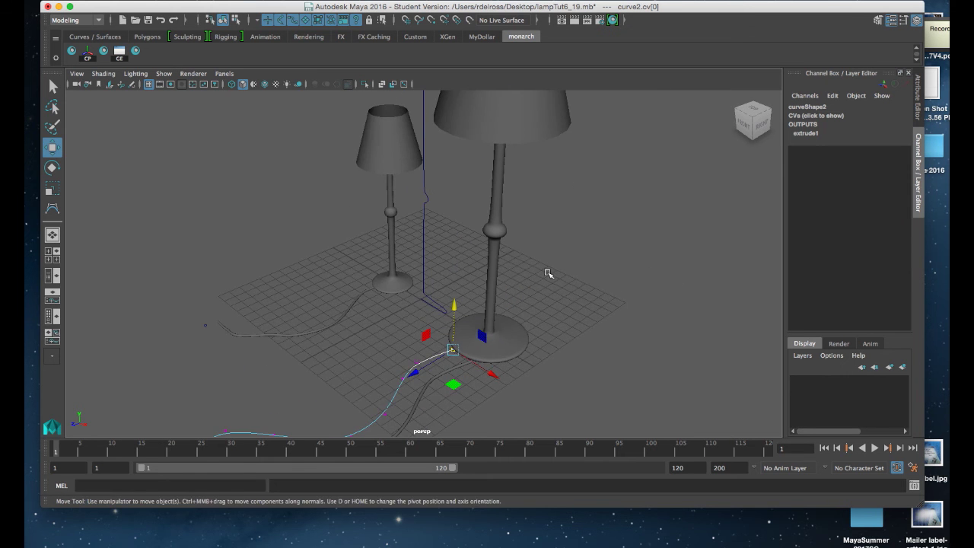